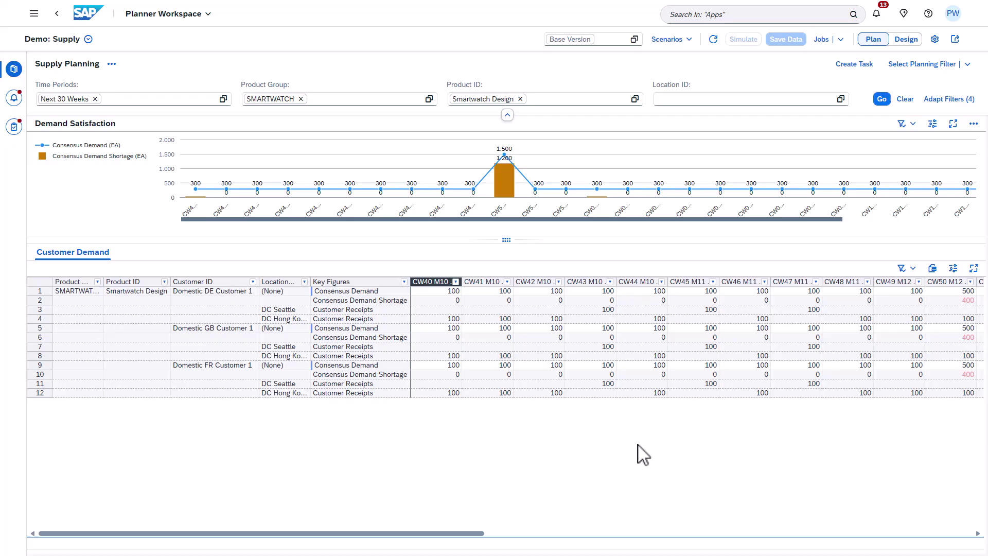
# Step: Check the CW50 M12 total, then add the Promotions scenario next to Base Version
pyautogui.moveTo(955, 292); pyautogui.dragTo(959, 394)
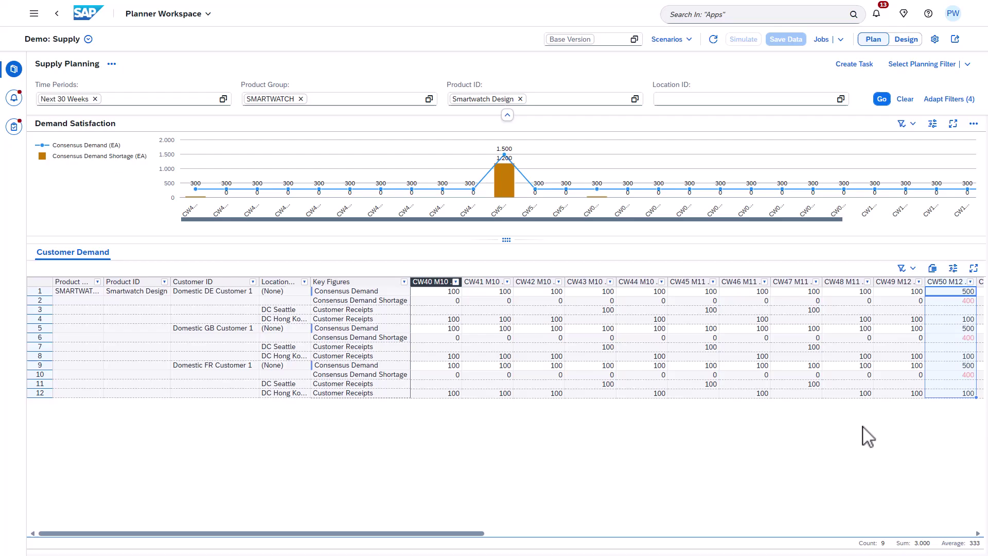
pyautogui.click(634, 39)
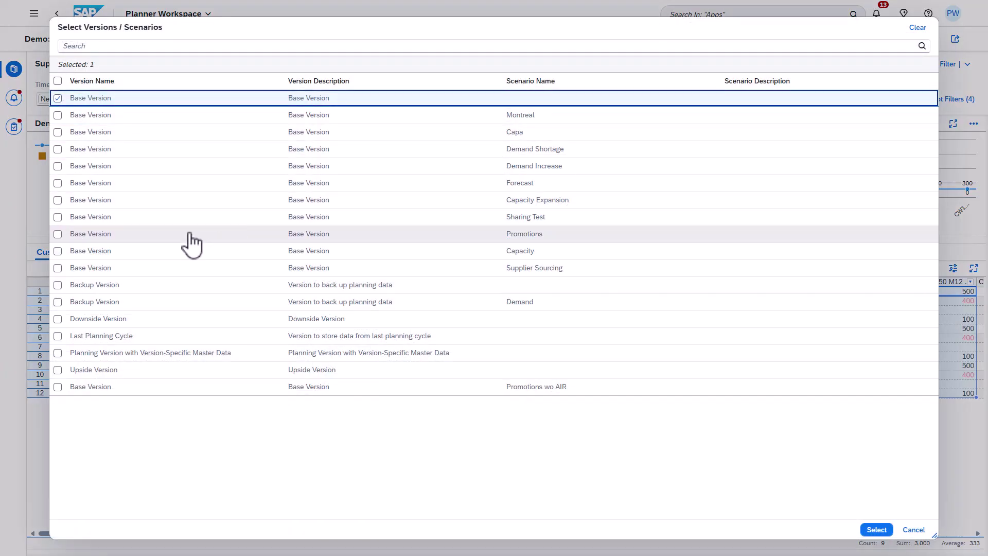
pyautogui.click(58, 234)
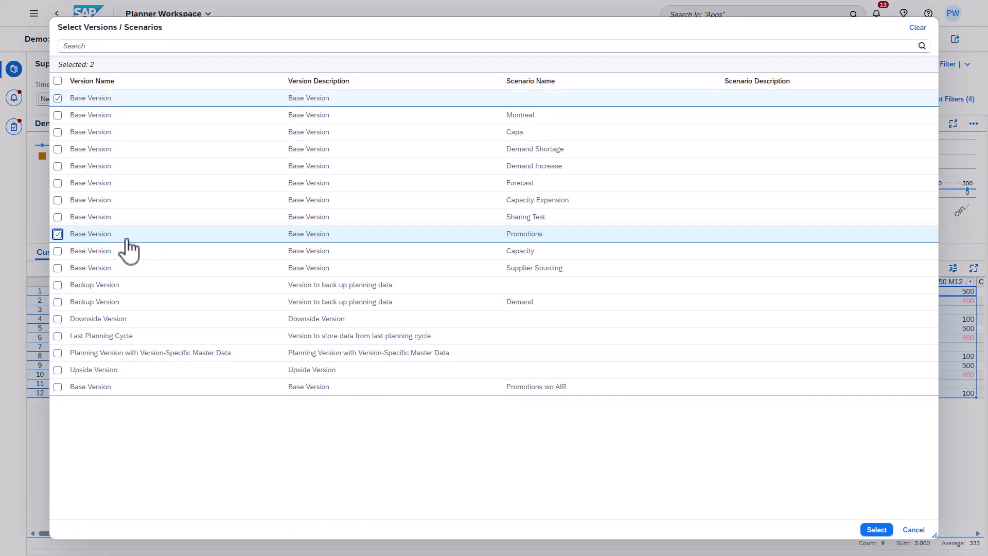
pyautogui.click(879, 532)
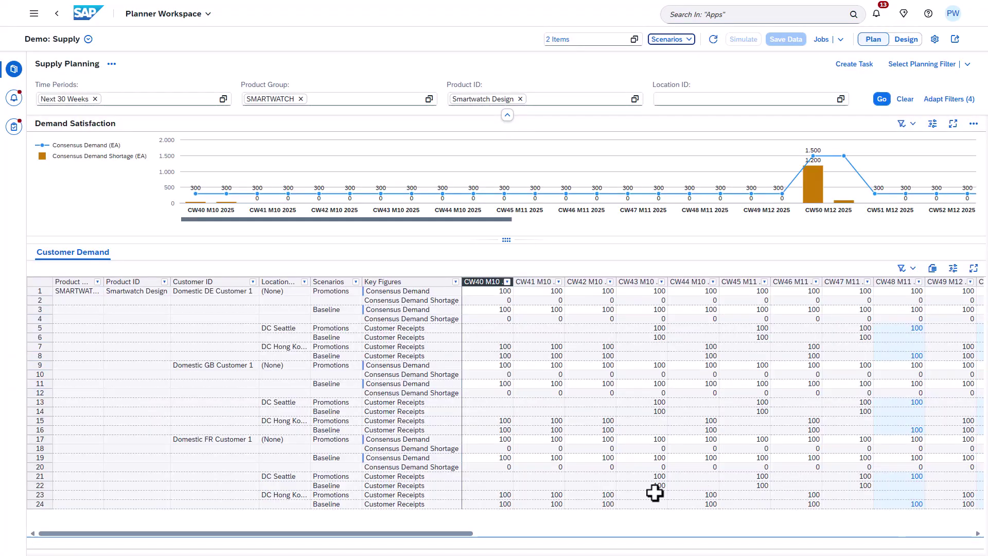
pyautogui.moveTo(466, 543); pyautogui.dragTo(529, 543)
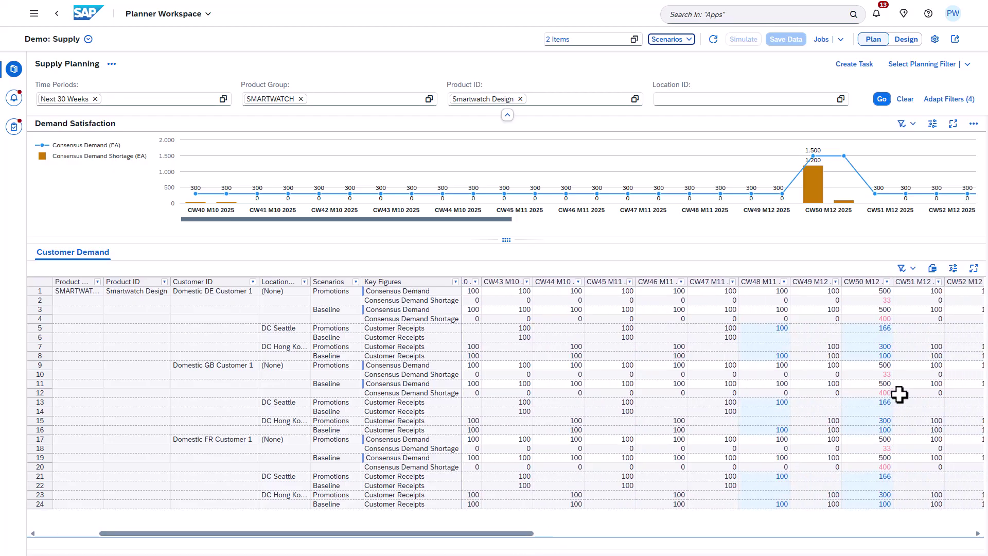
# Step: Select the DE, GB and FR CW50 shortages under Promotions, then show the view's filter settings
pyautogui.click(873, 300)
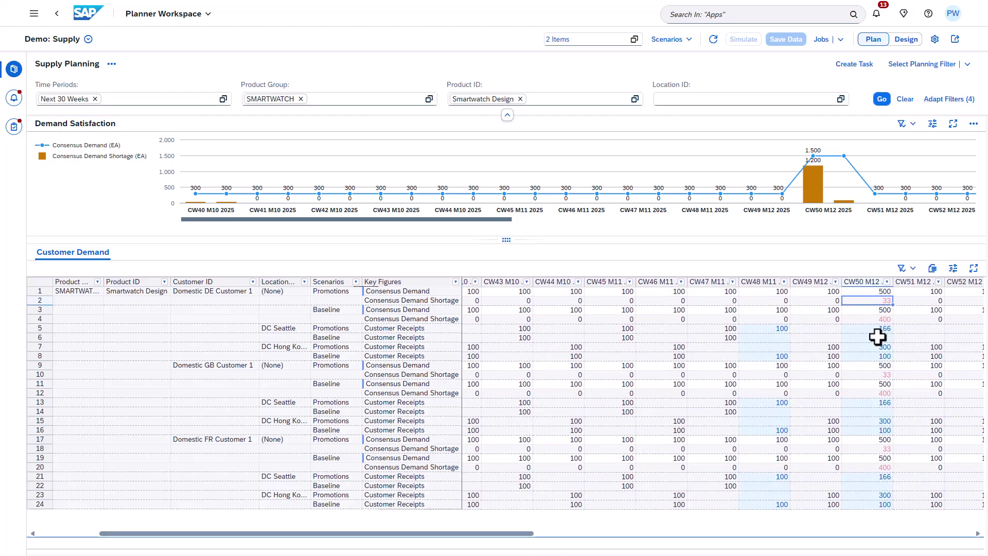
pyautogui.keyDown('ctrl'); pyautogui.click(878, 375); pyautogui.keyUp('ctrl')
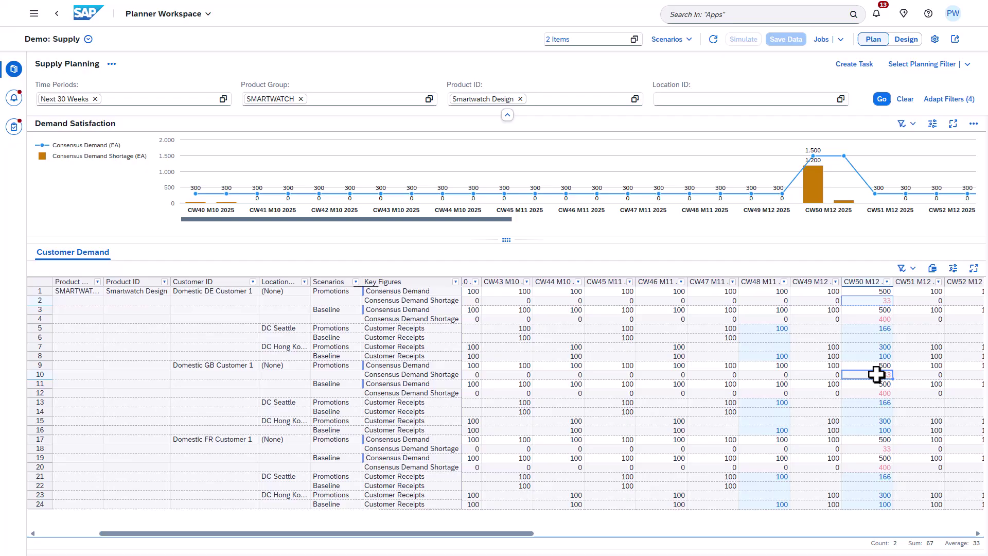
pyautogui.keyDown('ctrl'); pyautogui.click(885, 447); pyautogui.keyUp('ctrl')
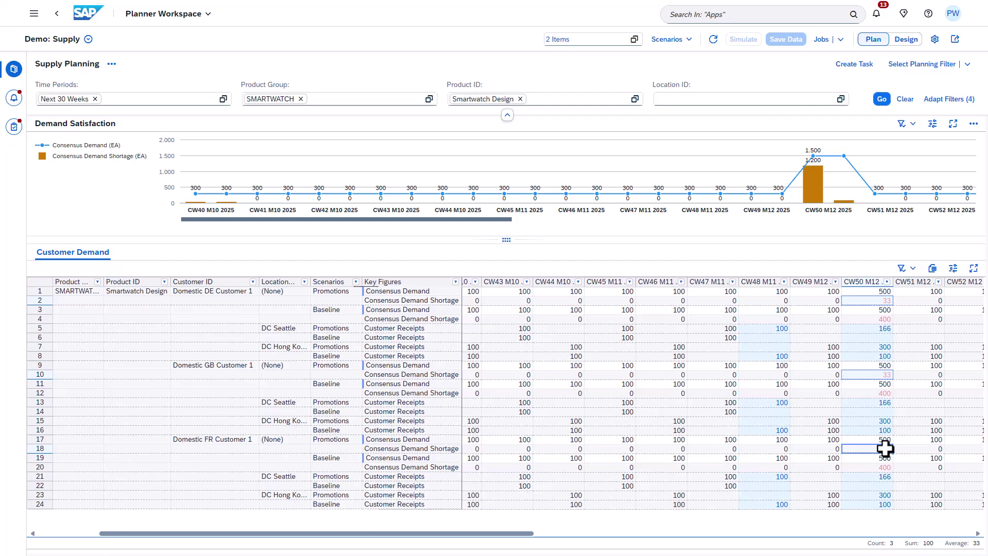
pyautogui.click(954, 269)
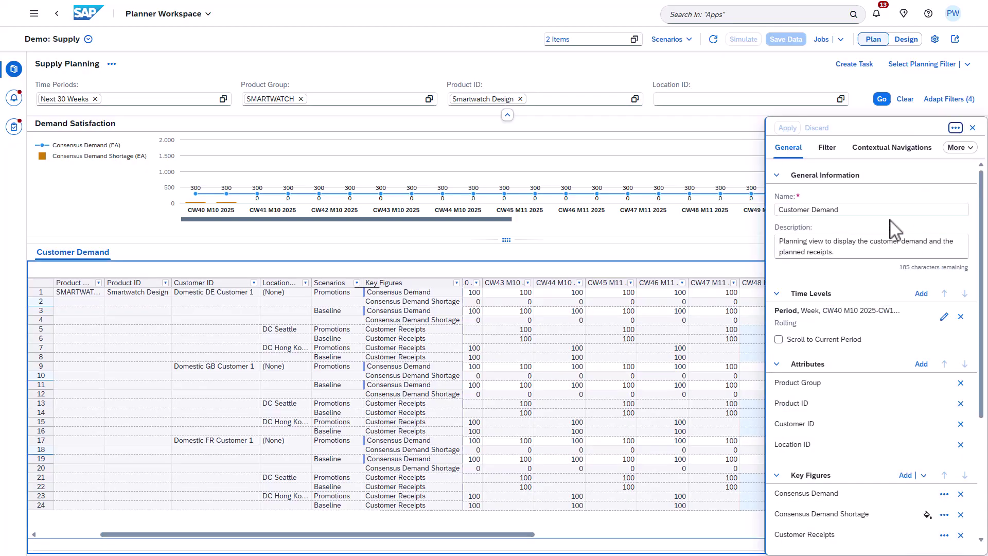
pyautogui.click(827, 147)
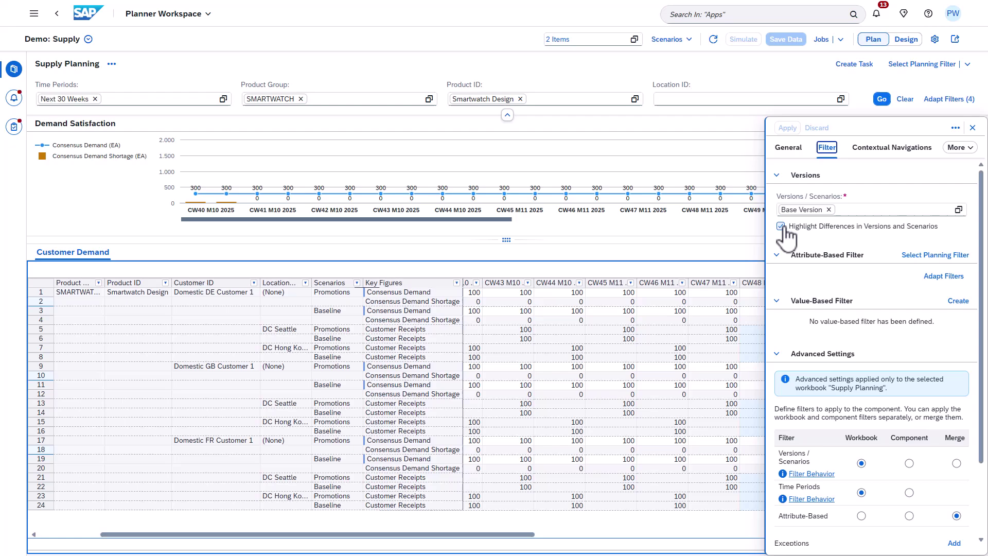
# Step: Close the view settings and show only the Promotions scenario in the table
pyautogui.click(972, 128)
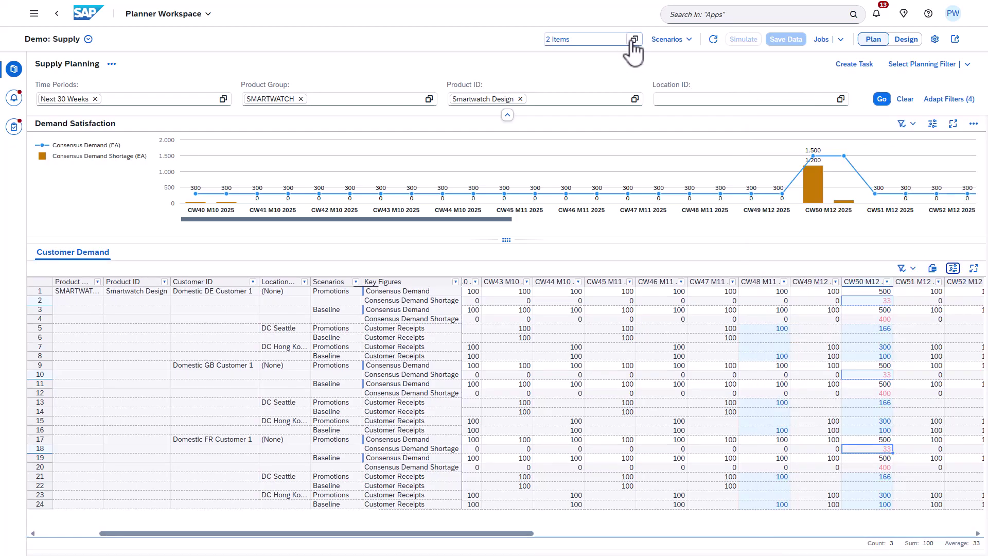
pyautogui.click(633, 39)
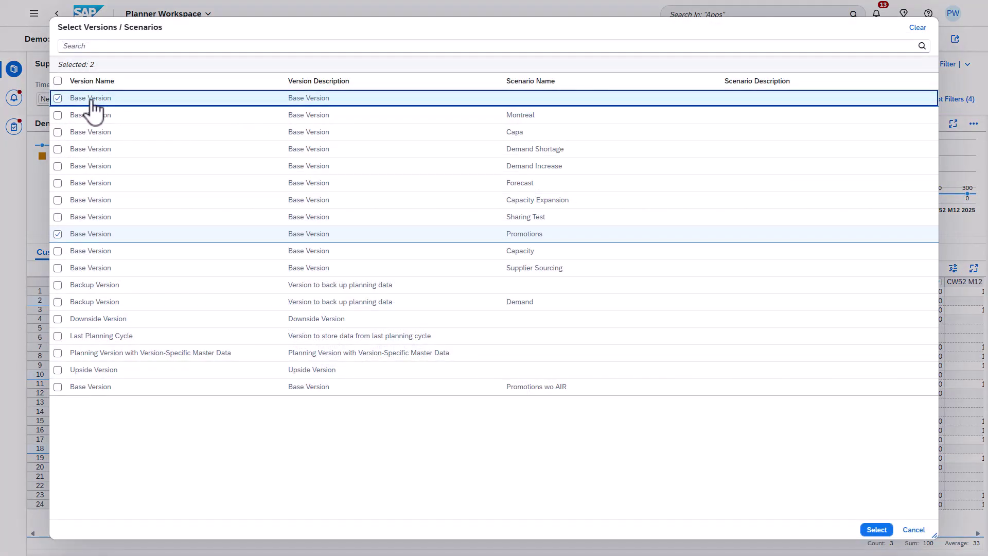
pyautogui.click(876, 530)
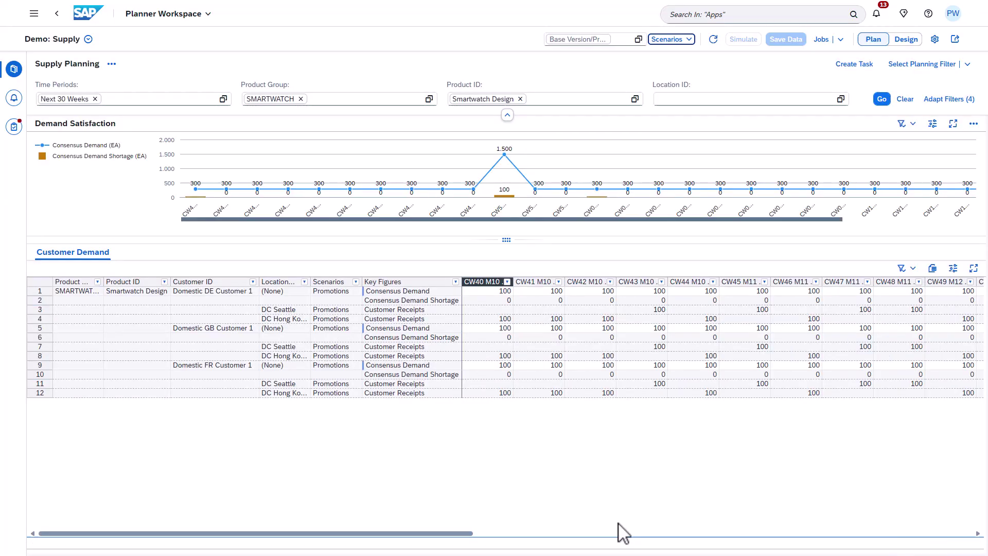
pyautogui.moveTo(466, 534); pyautogui.dragTo(543, 533)
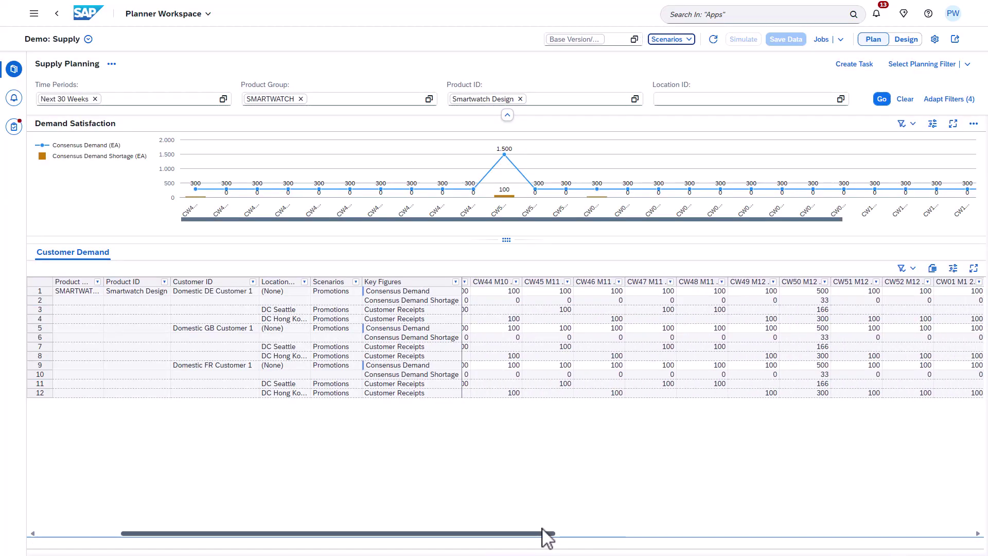
# Step: Review transportation for DC Seattle's CW50 receipts of 166 and select the air mode row
pyautogui.click(834, 309)
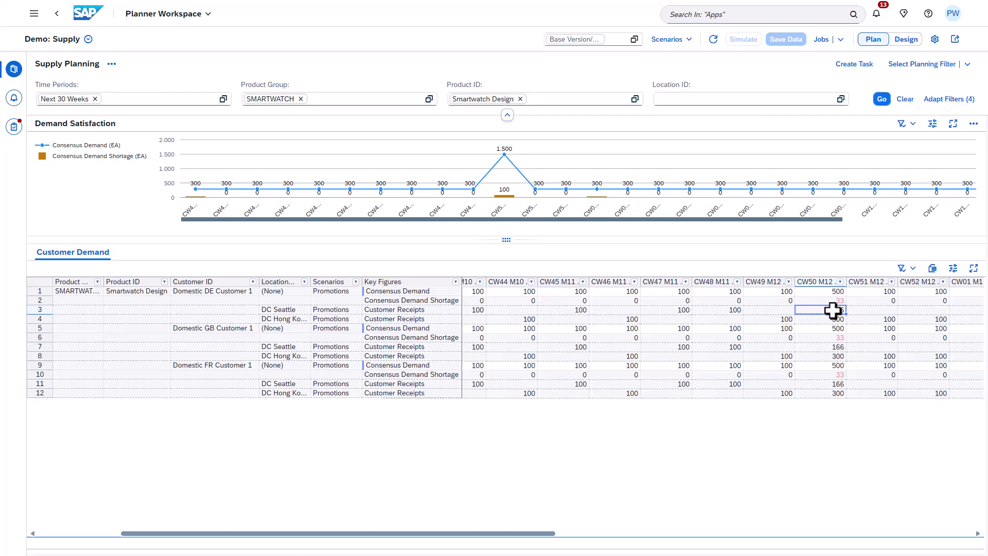
pyautogui.rightClick(833, 309)
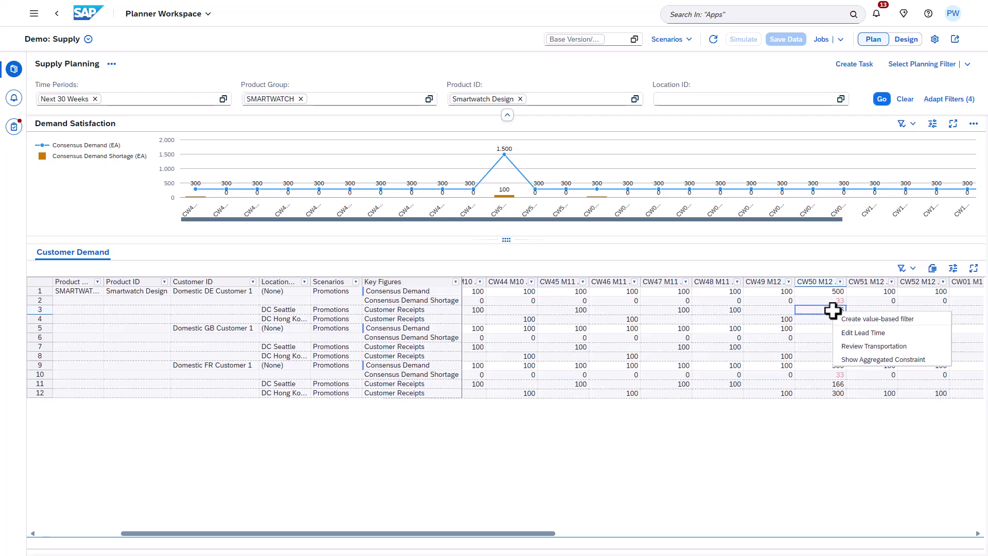
pyautogui.click(857, 346)
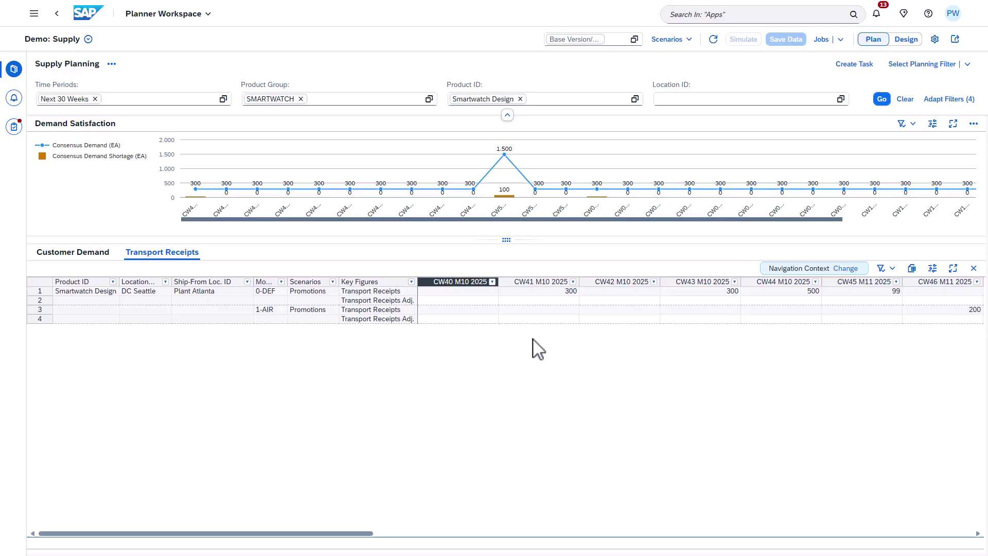
pyautogui.moveTo(474, 319); pyautogui.dragTo(931, 319)
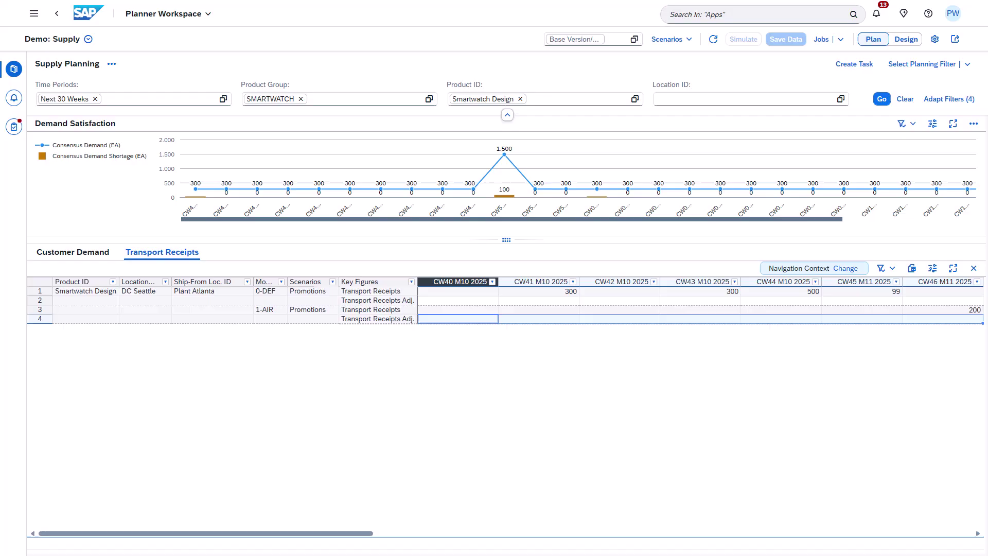
pyautogui.click(15, 71)
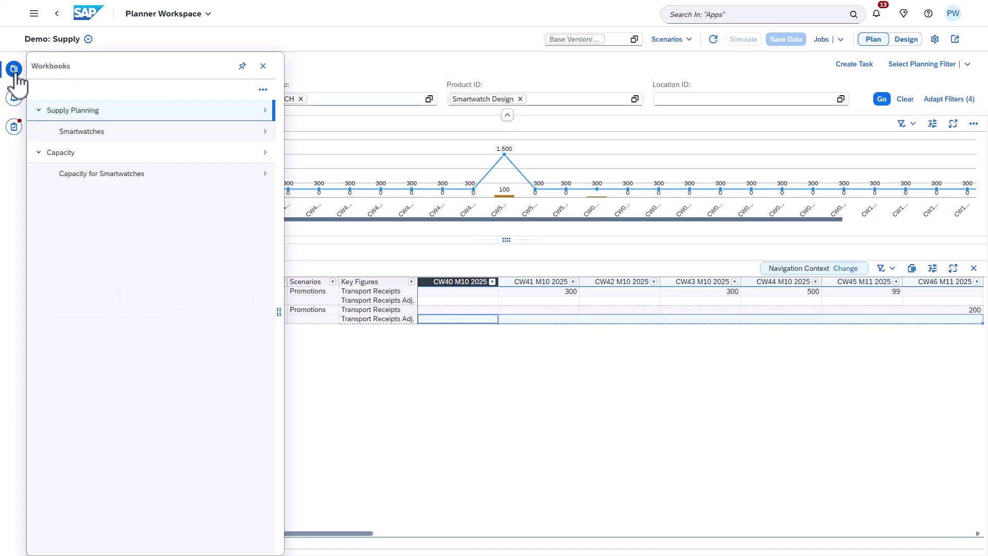
# Step: Open Capacity for Smartwatches and select the 200-unit capacity supply expansions for CW42–CW46
pyautogui.click(106, 182)
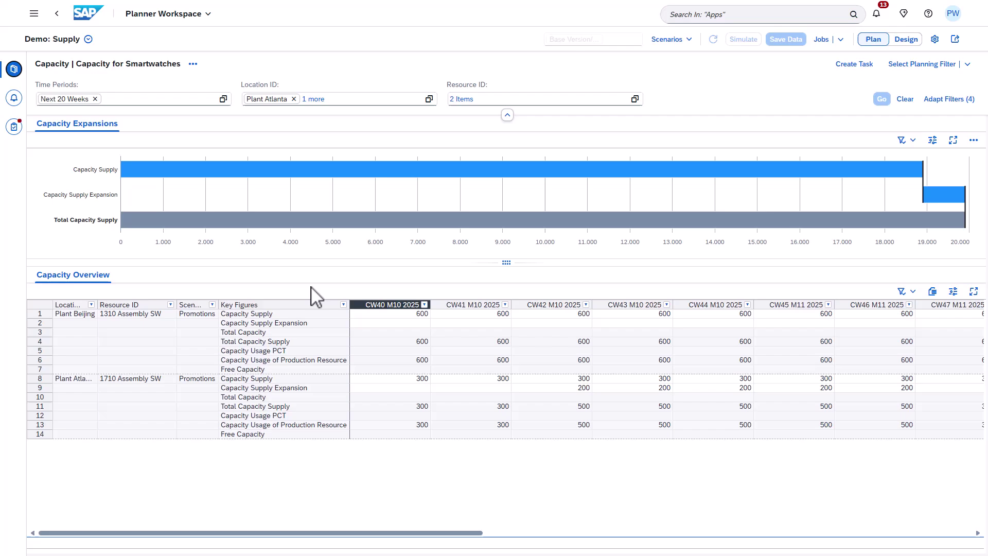
pyautogui.moveTo(578, 387); pyautogui.dragTo(880, 389)
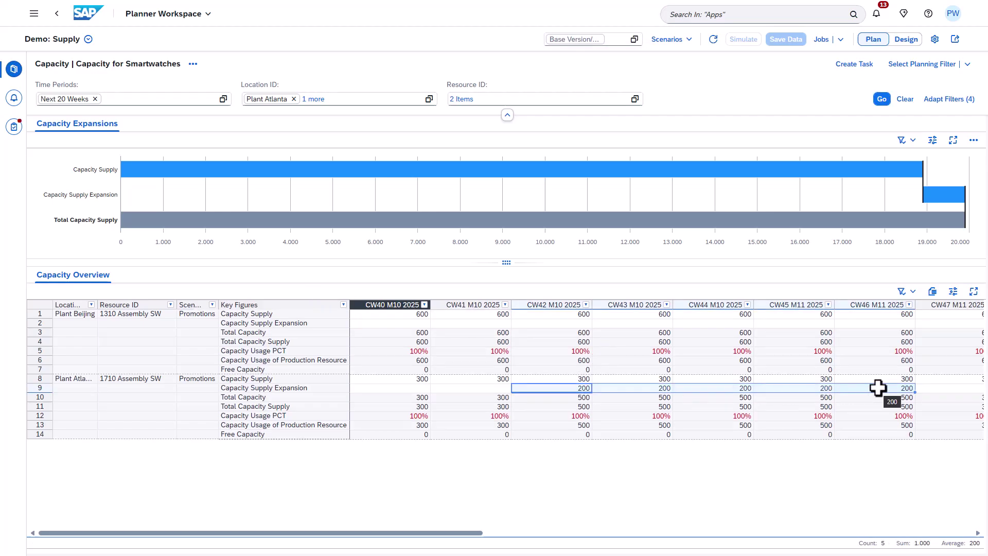
pyautogui.click(687, 43)
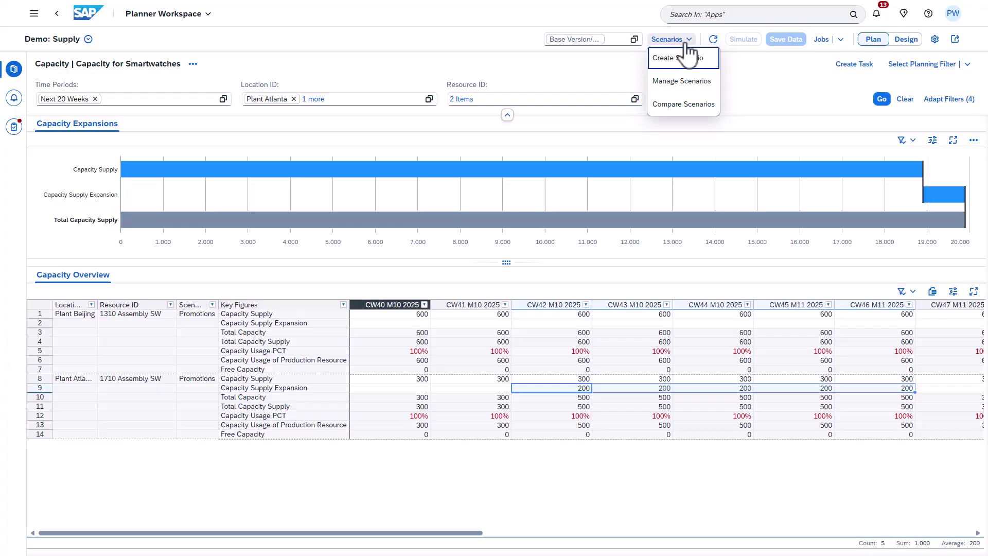
# Step: Compare Baseline with Promotions in a KPI scorecard, then change its scenario selection
pyautogui.click(684, 104)
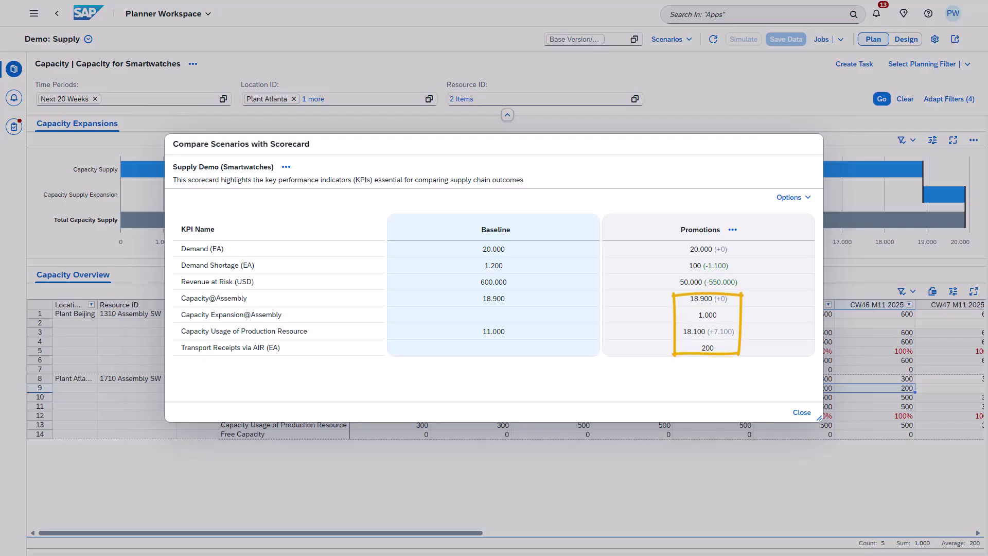
pyautogui.click(803, 198)
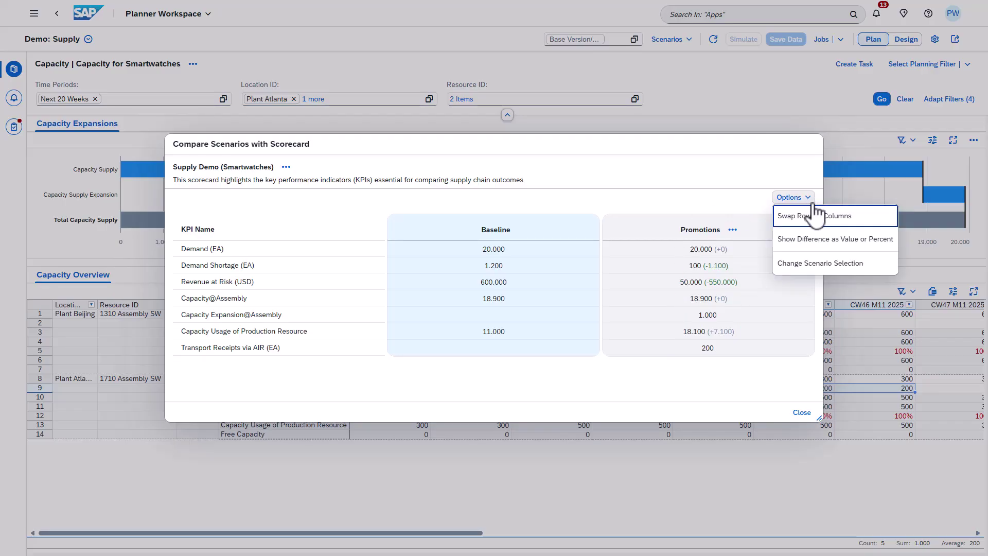
pyautogui.click(824, 265)
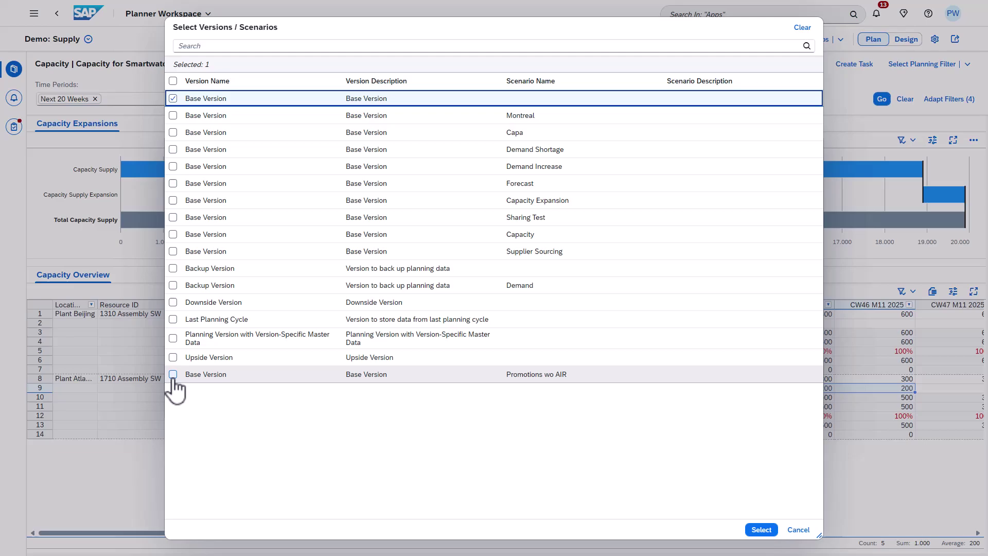
# Step: Add Promotions wo AIR to the scorecard and show scenarios as rows
pyautogui.click(173, 374)
pyautogui.click(762, 530)
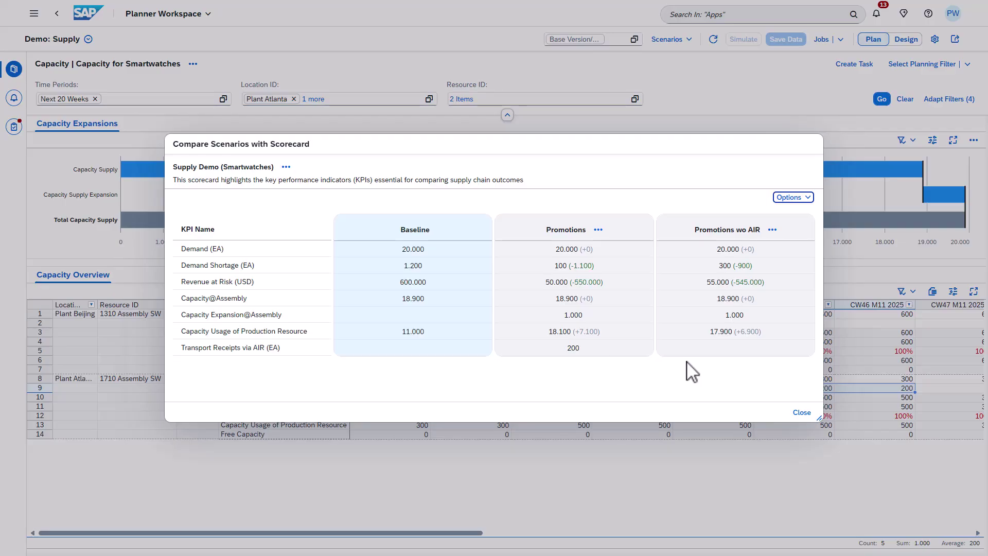
pyautogui.click(792, 198)
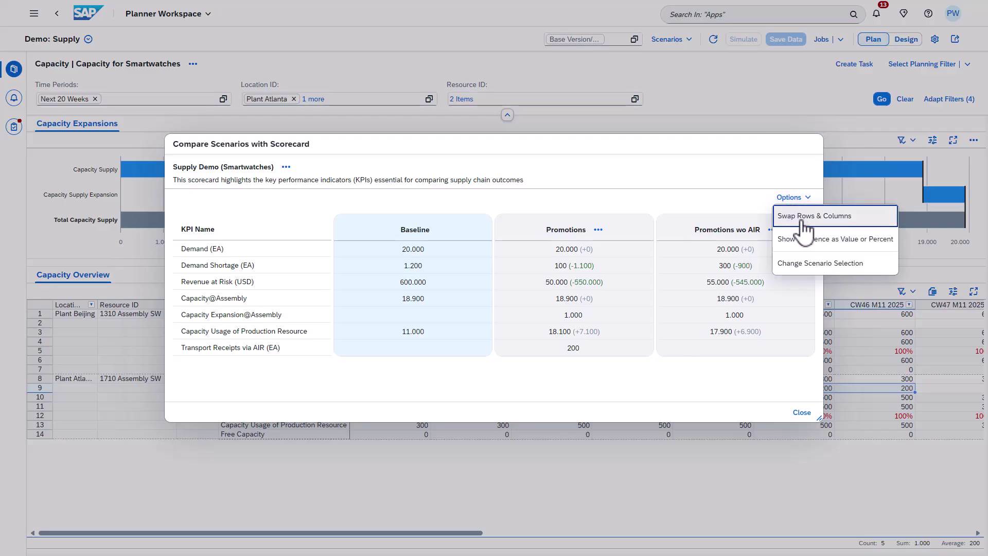
pyautogui.click(806, 224)
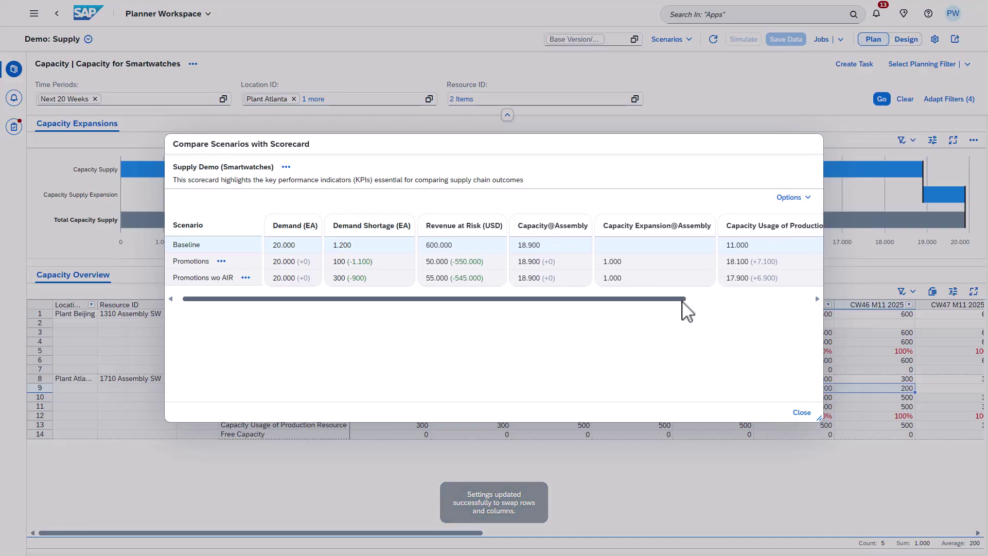
pyautogui.moveTo(672, 300); pyautogui.dragTo(807, 309)
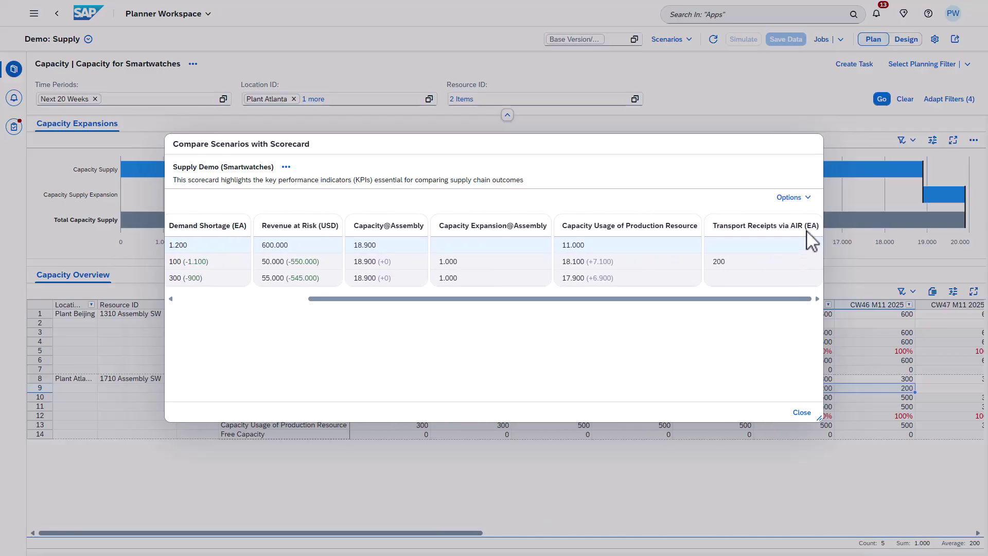
# Step: Return the scorecard to KPIs as rows, showing shortage 300 versus 100 under Promotions
pyautogui.click(806, 201)
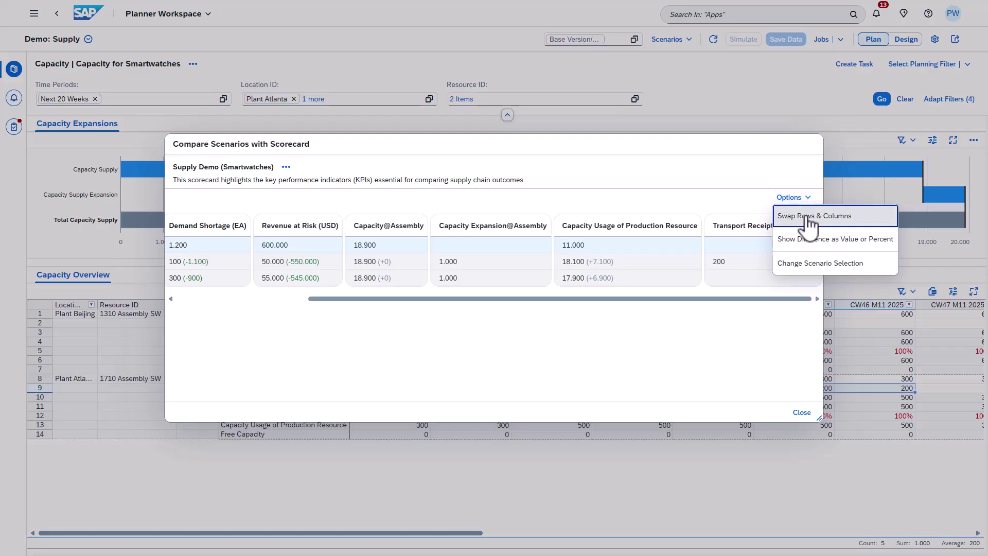
pyautogui.click(807, 216)
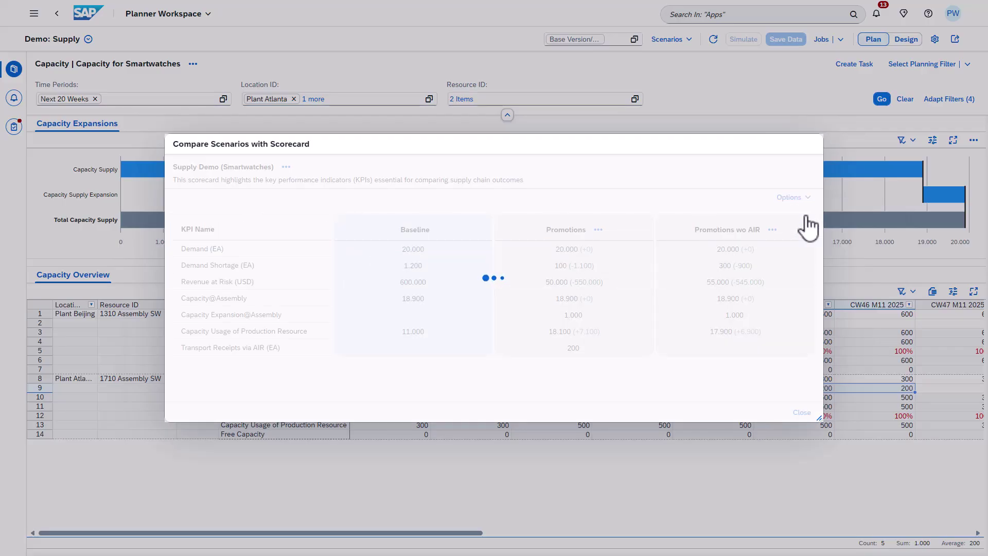
pyautogui.click(807, 201)
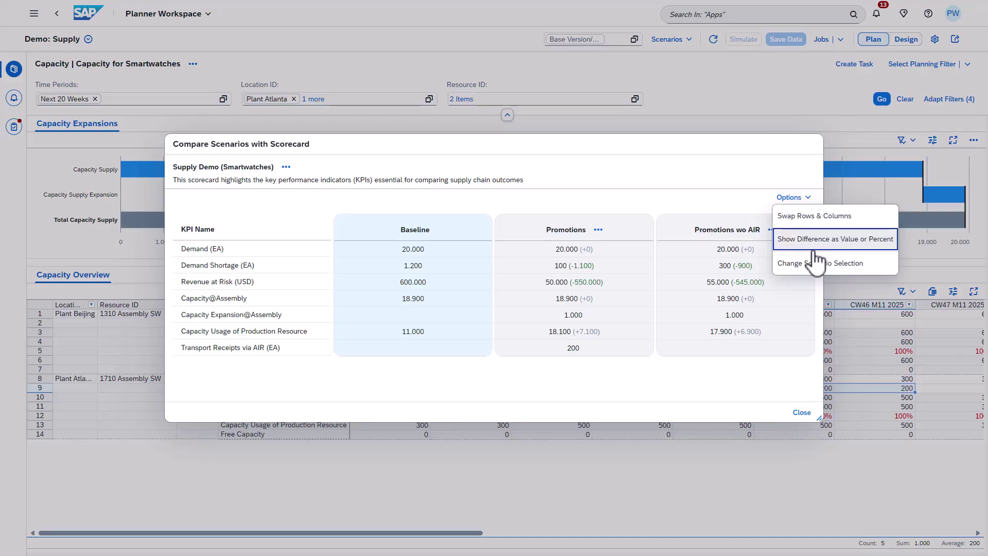
pyautogui.click(725, 373)
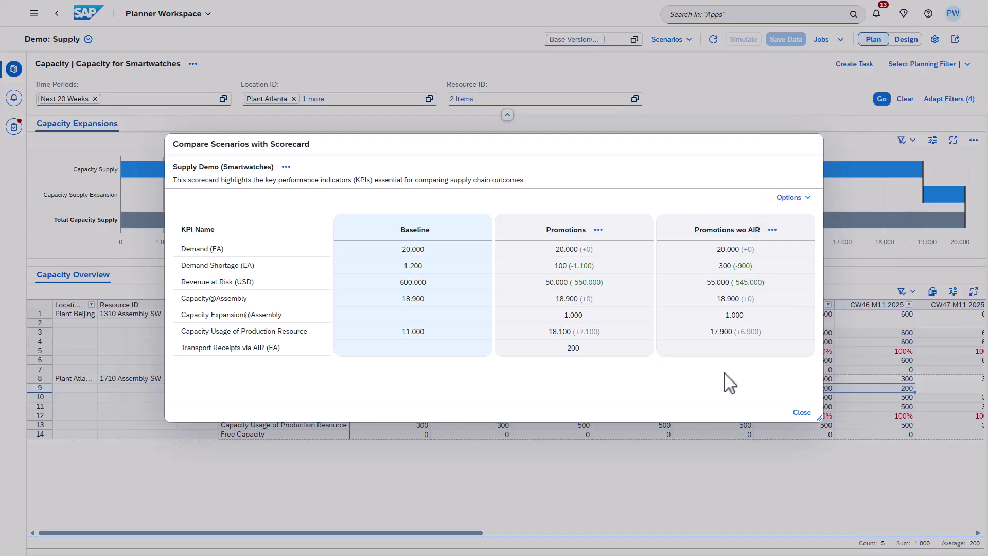
pyautogui.click(286, 167)
pyautogui.click(309, 186)
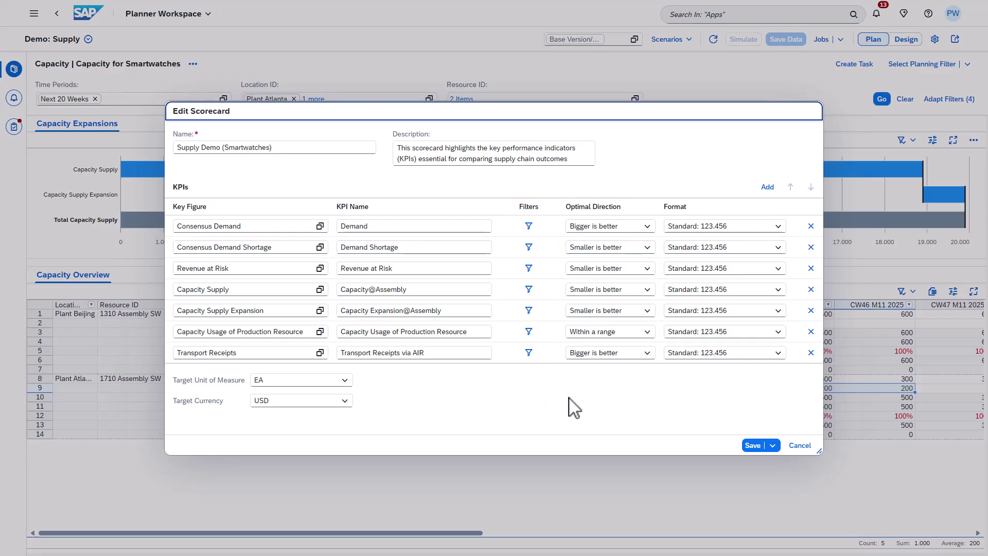
# Step: Promote the Promotions scenario from its scorecard column actions to the operative plan
pyautogui.click(800, 446)
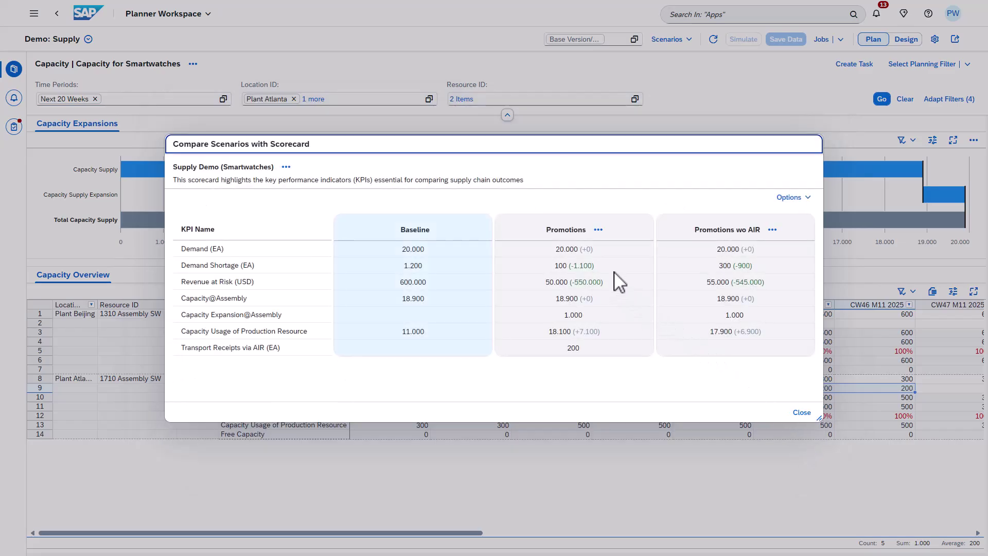
pyautogui.click(599, 230)
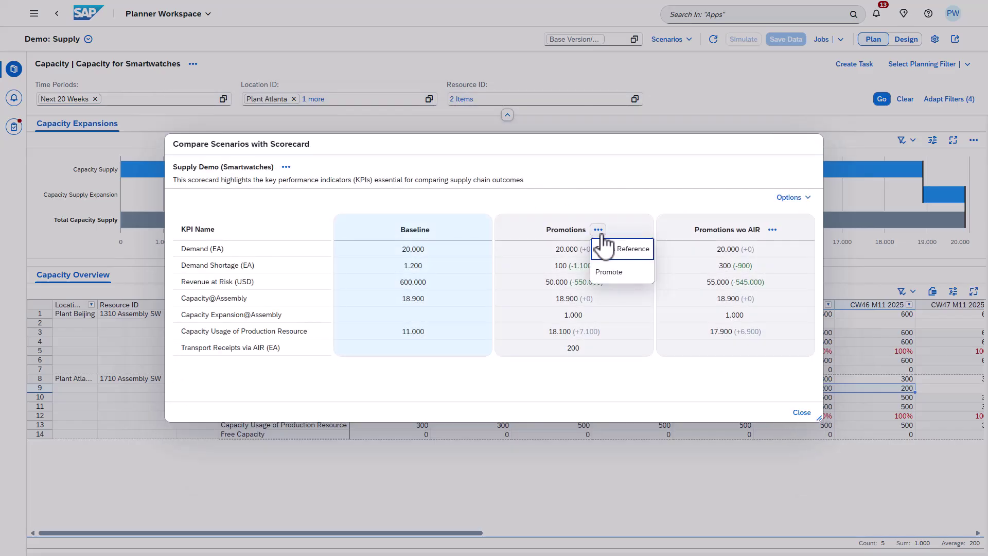
pyautogui.click(639, 274)
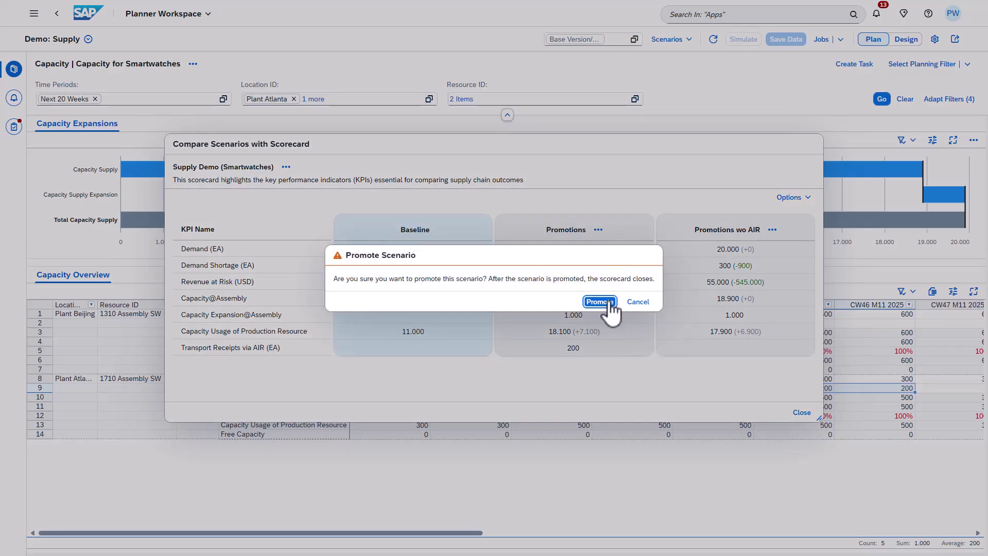